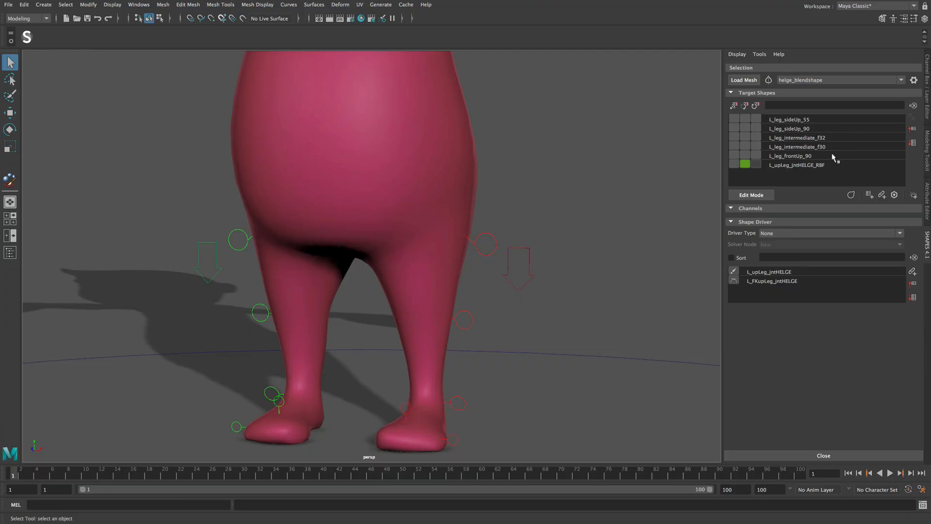
# At frame 12, set the shape driver type to Weight Driver (RBF) with the solver node L_upLeg_jntHELGE_WD
pyautogui.click(101, 476)
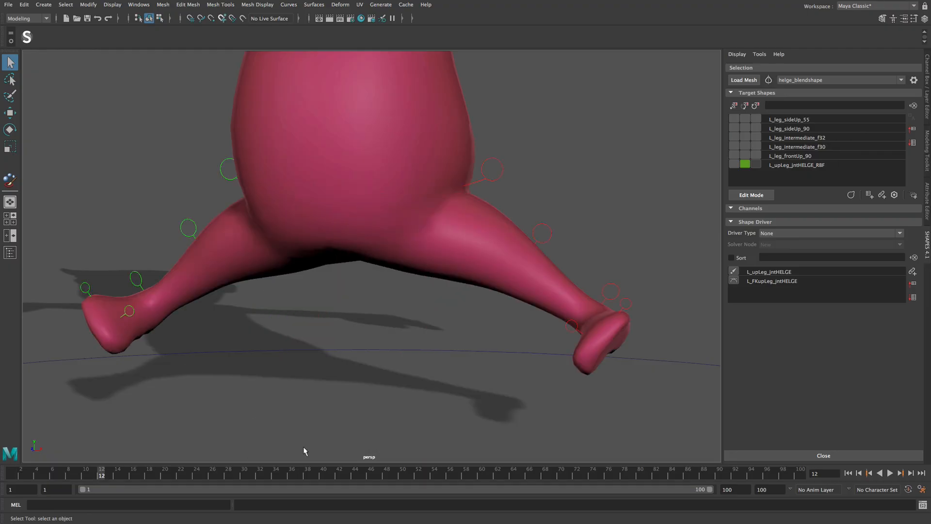
pyautogui.click(783, 235)
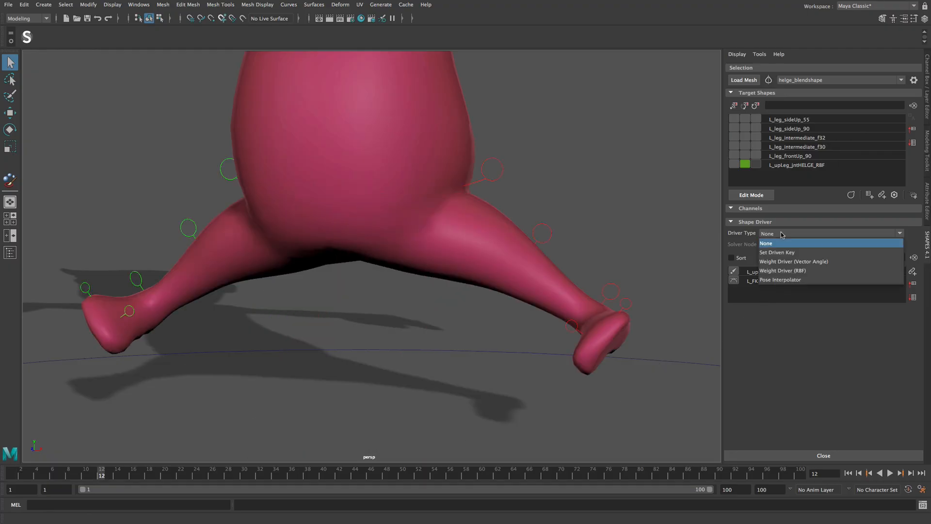
pyautogui.click(783, 271)
pyautogui.click(785, 245)
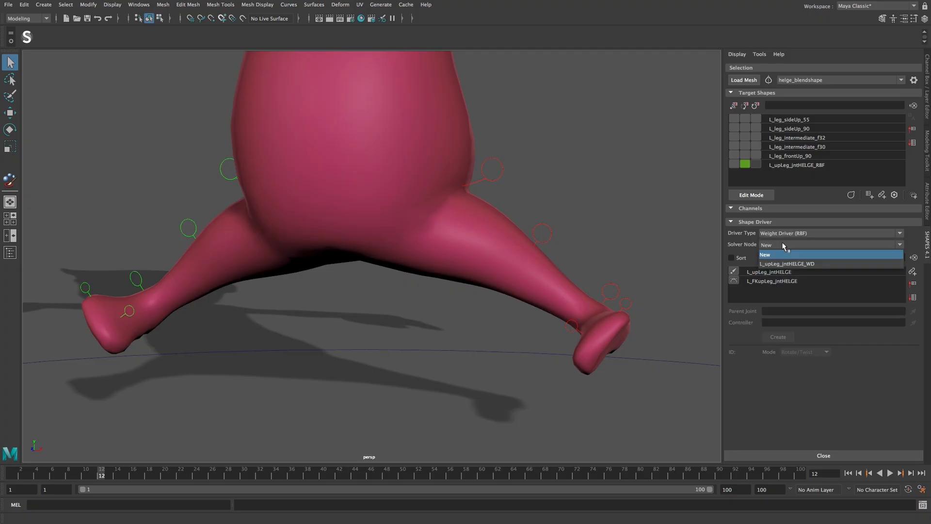
pyautogui.click(787, 264)
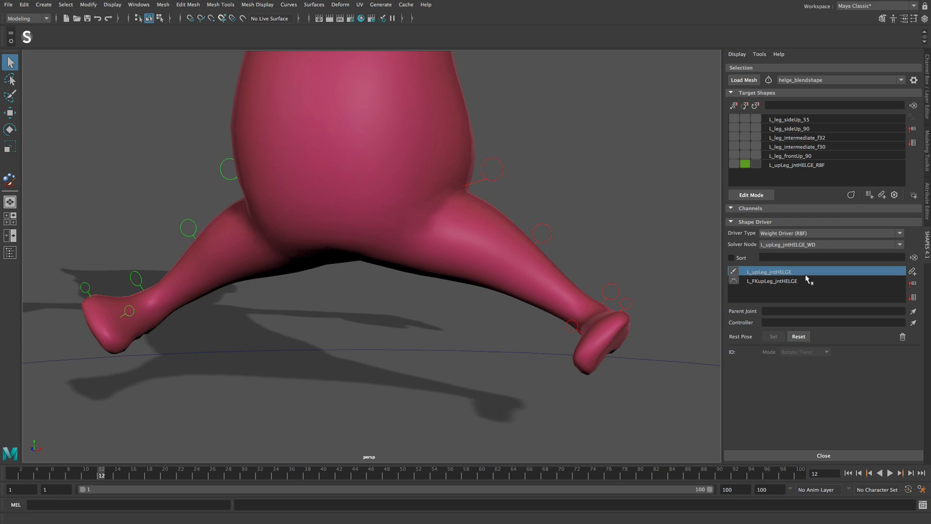
# Connect L_leg_sideUp_55 as a pose of the L_upLeg_jntHELGE_RBF group, driven by the L_upLeg_jntHELGE joint
pyautogui.click(816, 165)
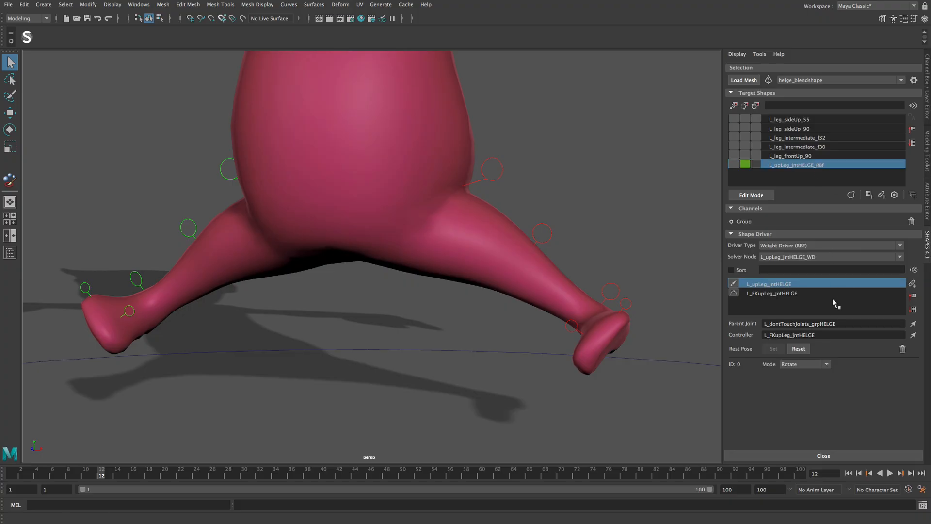
pyautogui.click(734, 120)
pyautogui.click(456, 266)
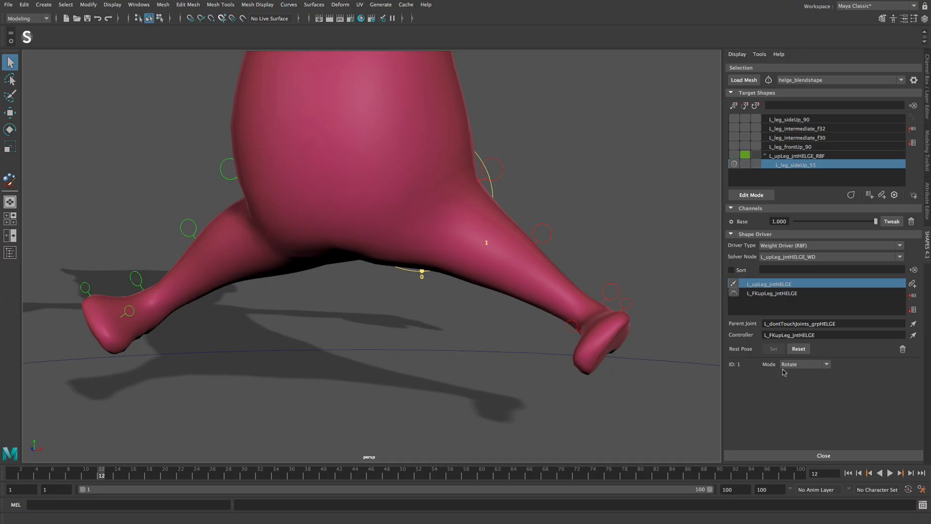
# Review the global RBF mode preferences, and check the pose IDs of the L_upLeg_jntHELGE_RBF group and the L_leg_sideUp_55 target
pyautogui.click(914, 81)
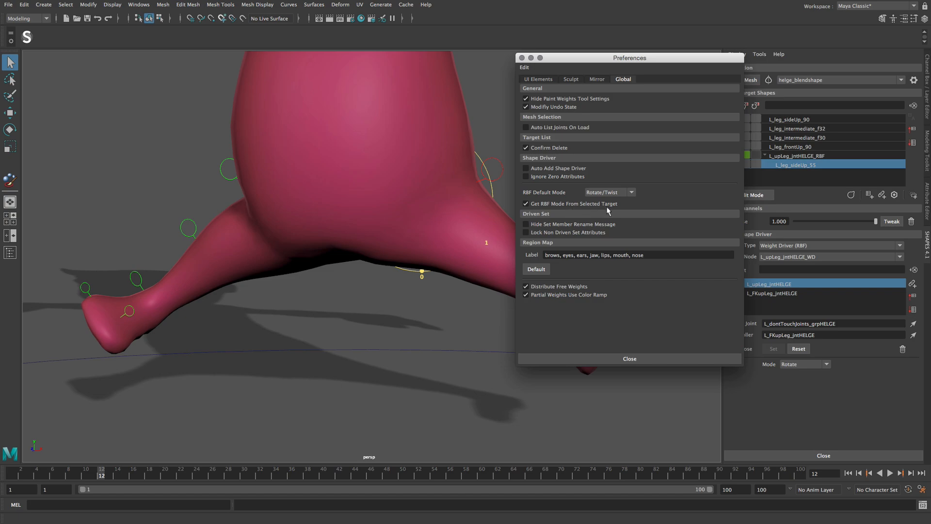
pyautogui.click(651, 359)
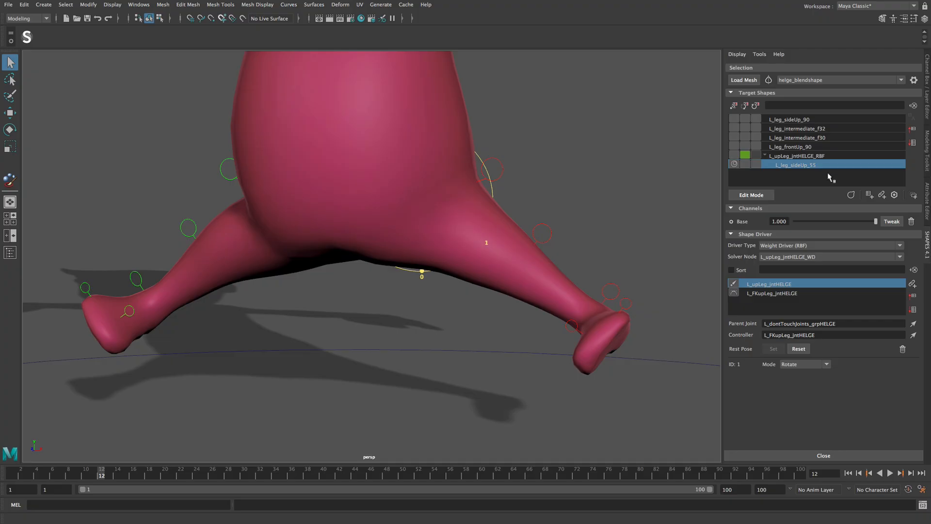
pyautogui.click(827, 156)
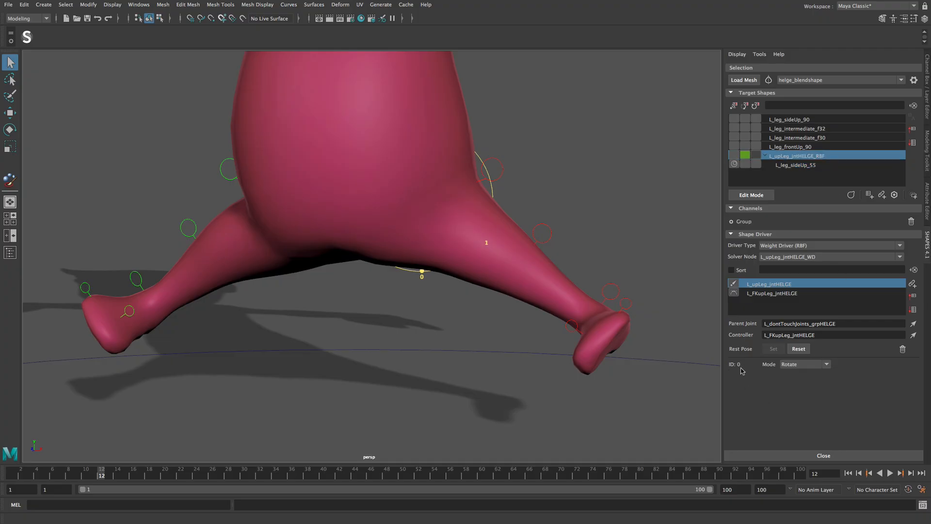
pyautogui.click(806, 166)
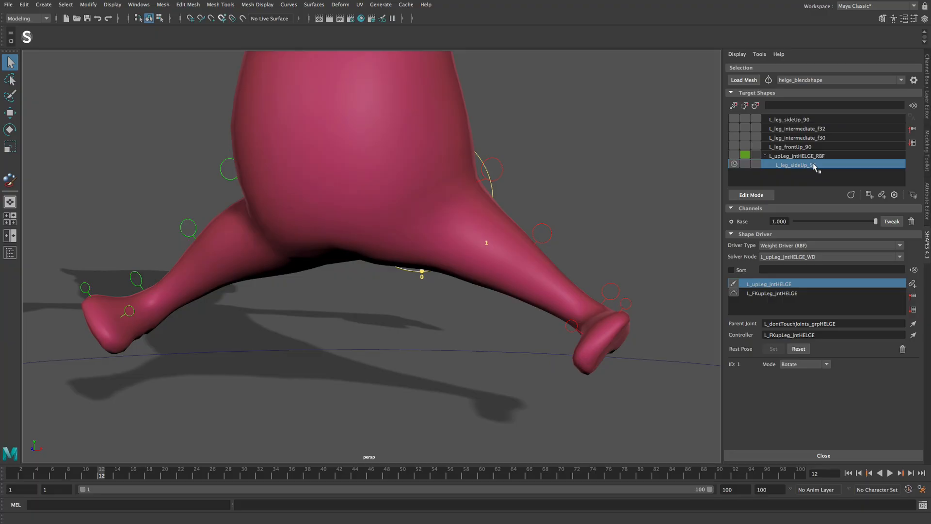
# Set the RBF mode to Rotate for the L_upLeg_jntHELGE_RBF group and L_leg_sideUp_55 together
pyautogui.click(819, 158)
pyautogui.keyDown('shift'); pyautogui.click(819, 163); pyautogui.keyUp('shift')
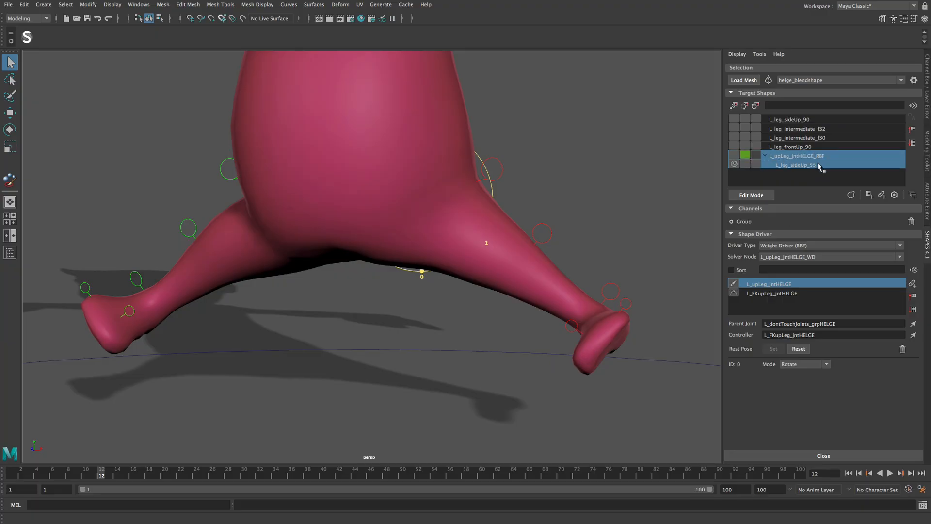
pyautogui.click(828, 364)
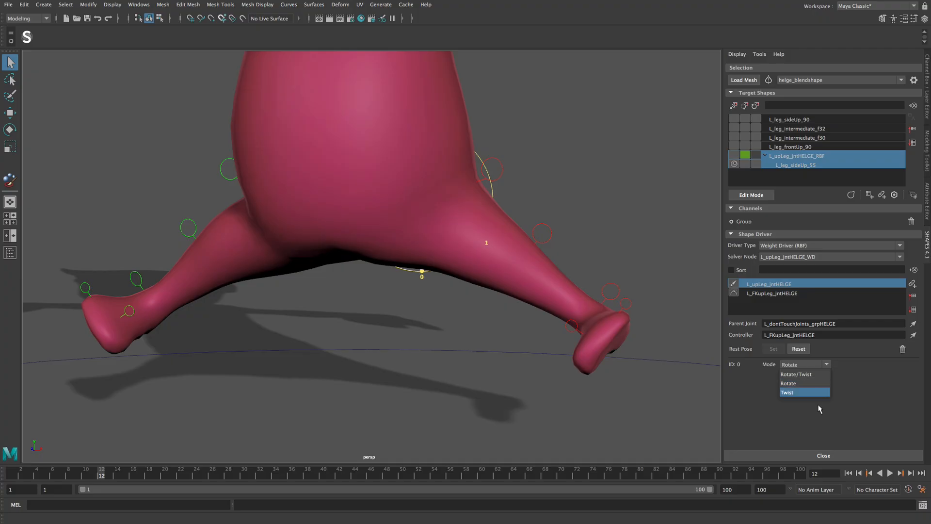
pyautogui.click(819, 385)
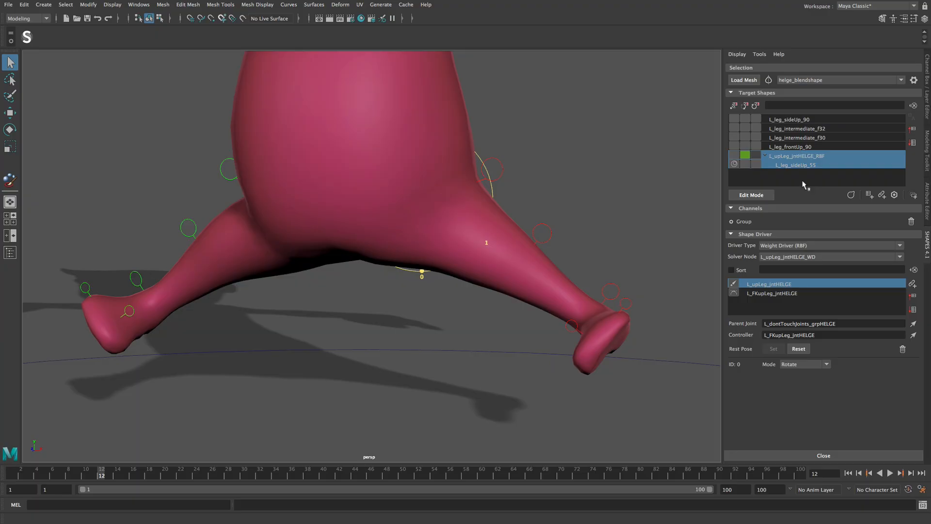
# Examine the RBF Default Mode preference and the mode shown for the L_upLeg_jntHELGE_RBF group and L_leg_sideUp_55
pyautogui.click(914, 80)
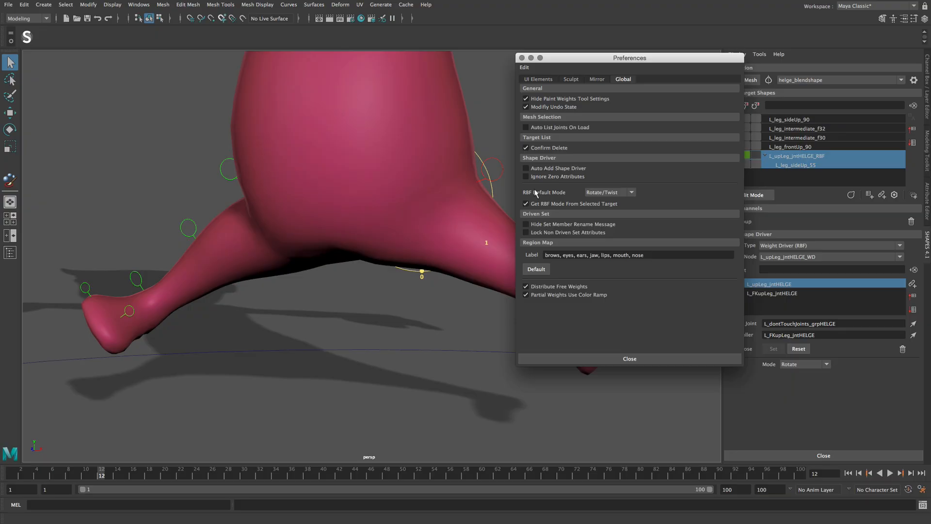
pyautogui.click(656, 359)
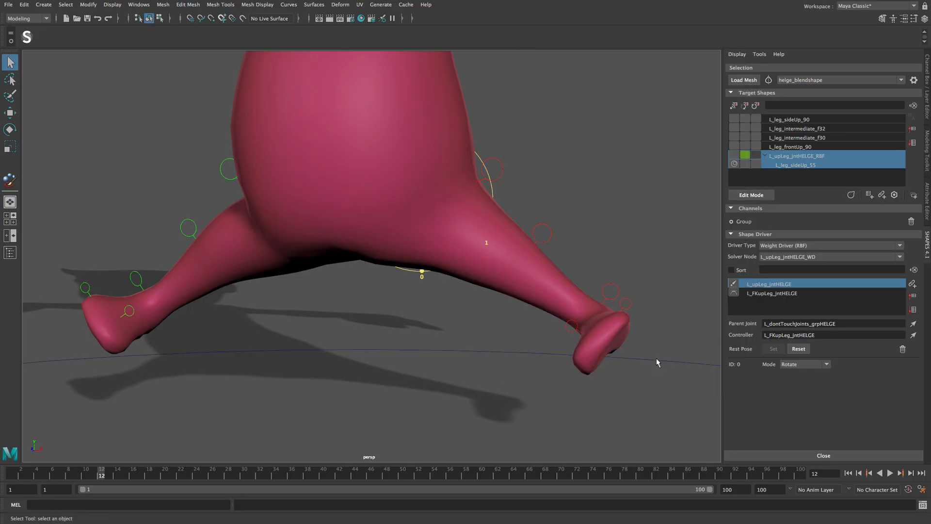
pyautogui.click(814, 157)
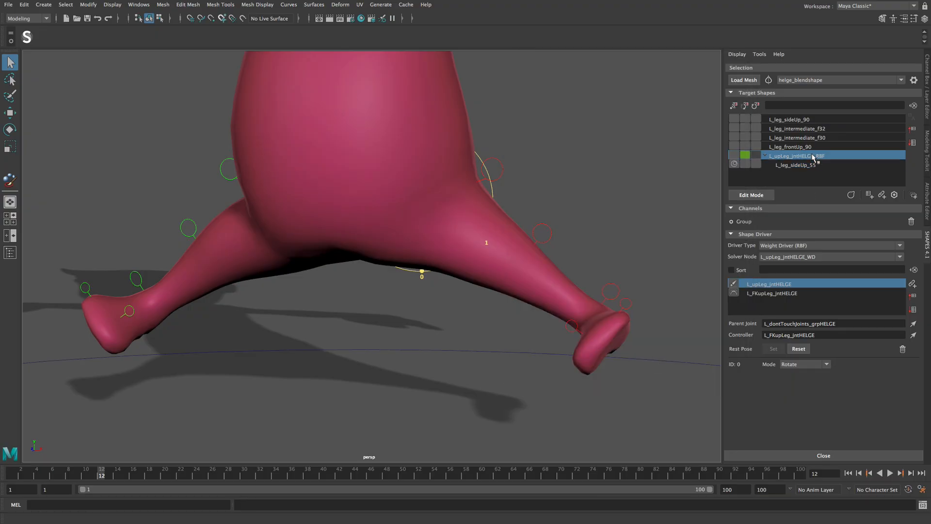
pyautogui.click(814, 166)
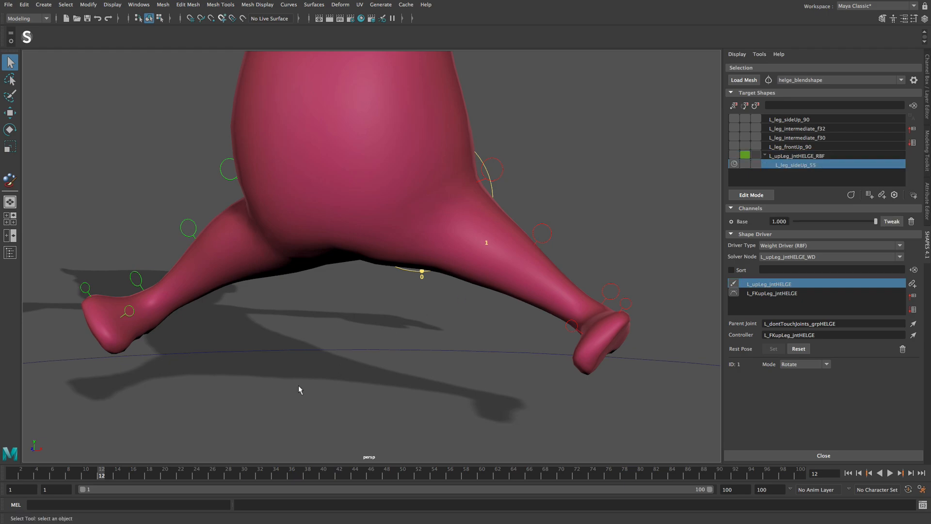
# Create a corrective target with its own RBF pose at frame 20 using the mesh Edit Mode
pyautogui.click(165, 476)
pyautogui.click(760, 195)
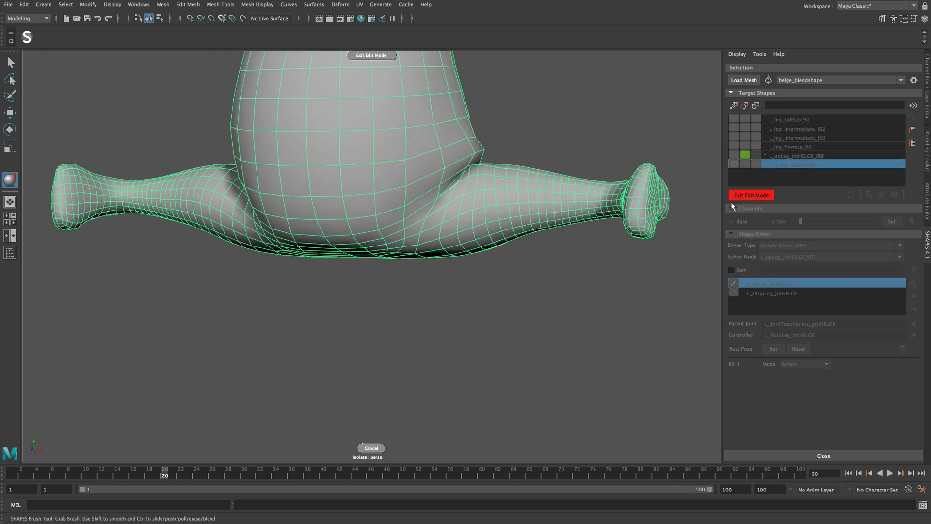
pyautogui.click(759, 195)
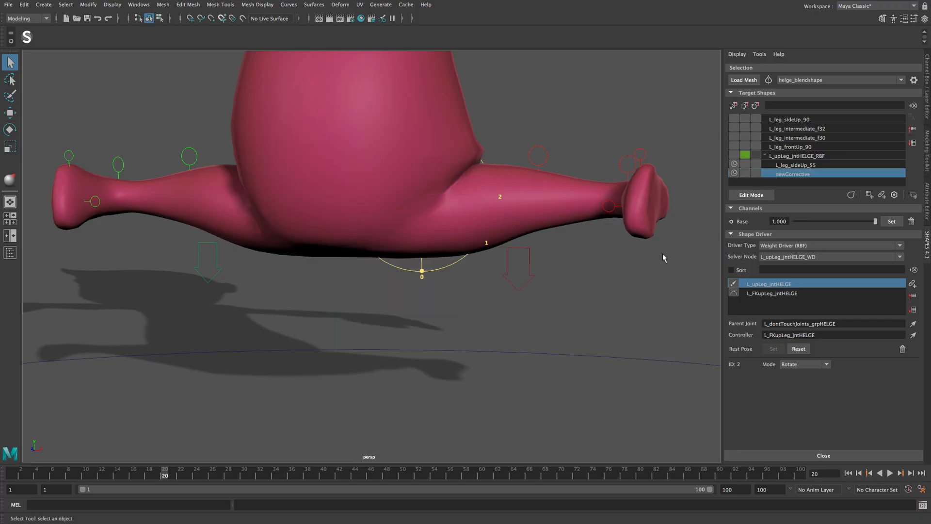
pyautogui.moveTo(165, 476)
pyautogui.mouseDown()
pyautogui.moveTo(72, 475)
pyautogui.moveTo(165, 477)
pyautogui.mouseUp()
# Delete the RBF pose connected to the newCorrective target and select that target
pyautogui.click(734, 173)
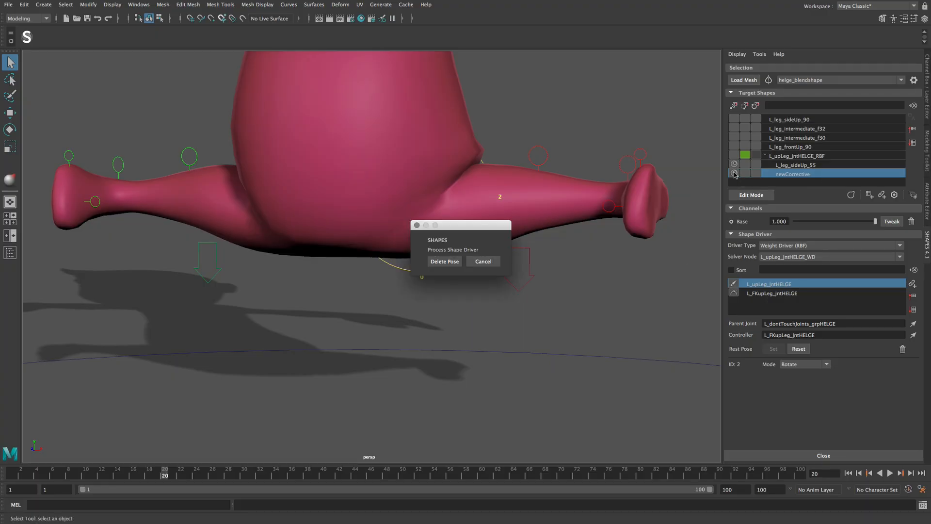
pyautogui.click(444, 261)
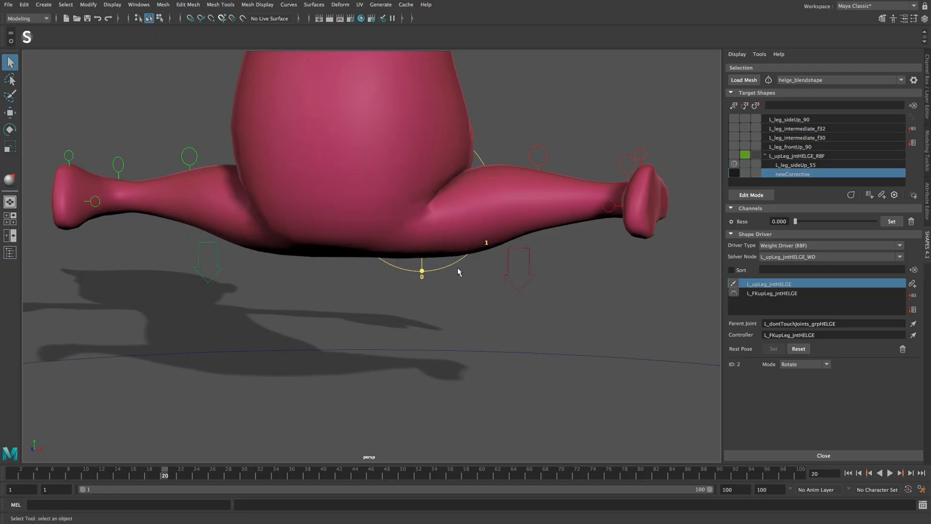
pyautogui.click(823, 176)
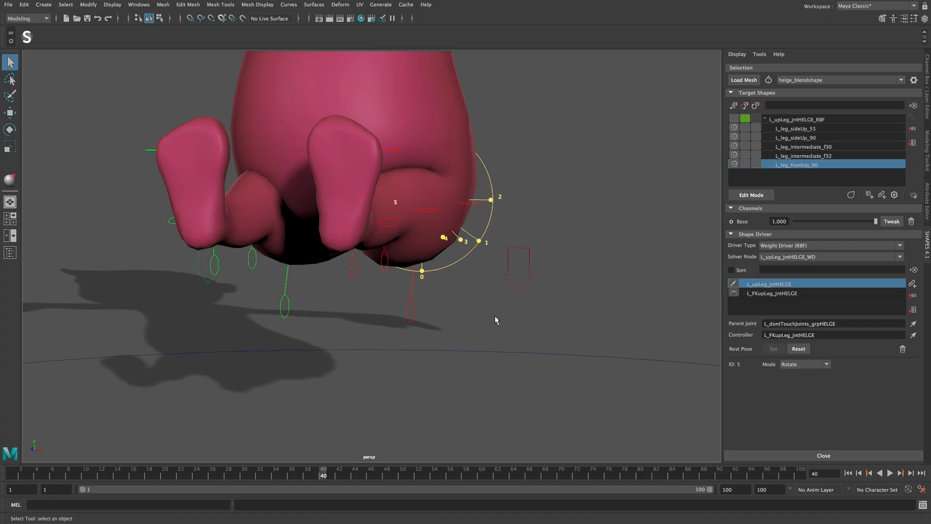
# Select the L_upLeg_jntHELGE_WD solver and inspect the Solver Display options of its Matrix RBF attributes
pyautogui.rightClick(807, 259)
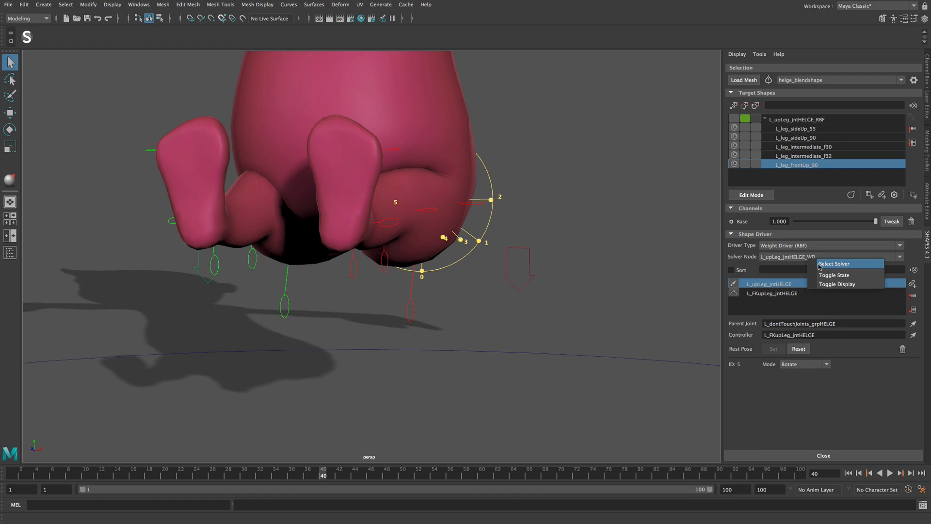
pyautogui.click(820, 265)
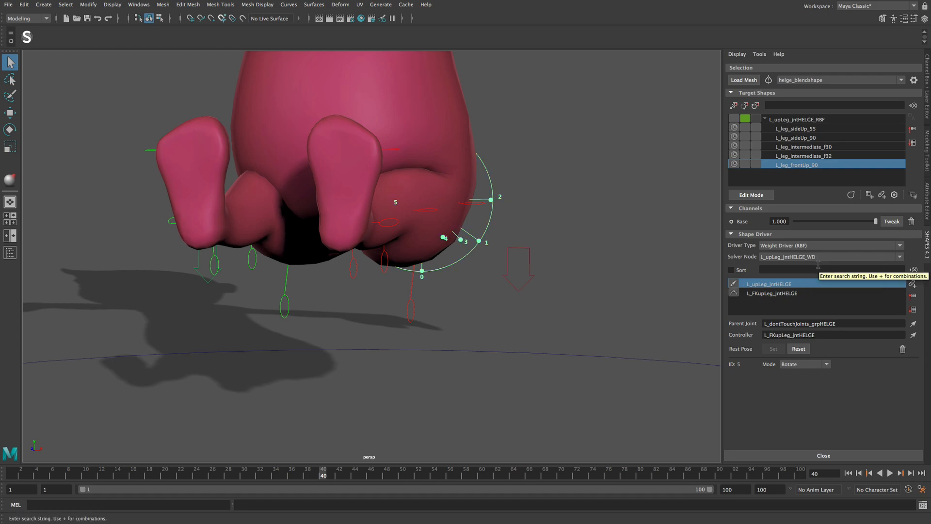
pyautogui.click(928, 191)
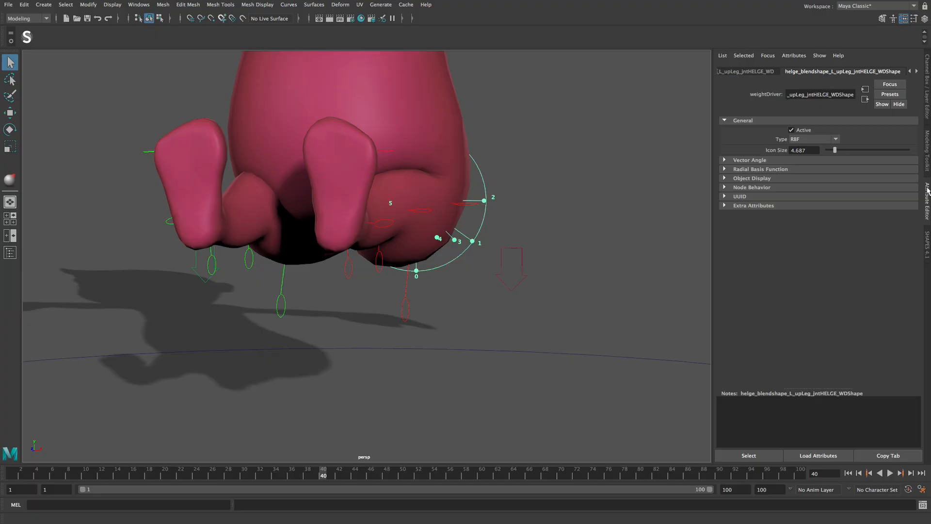
pyautogui.click(812, 170)
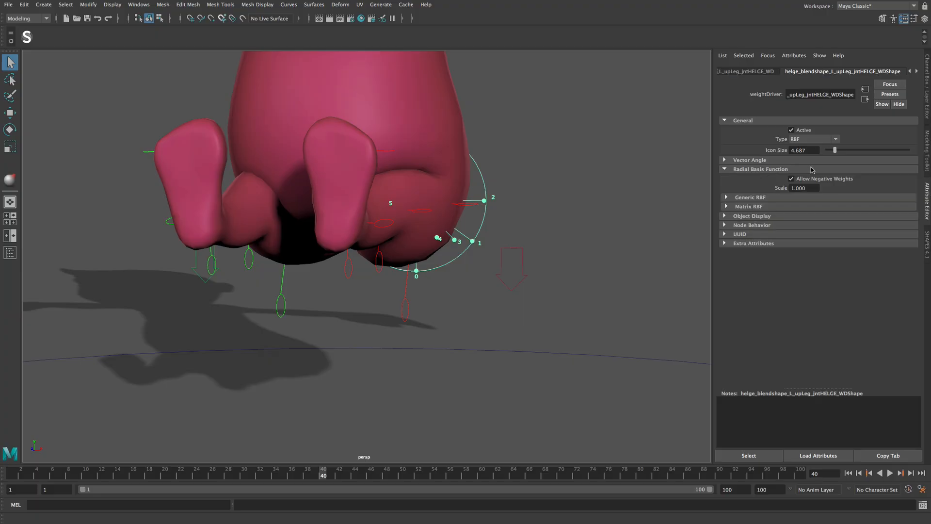
pyautogui.click(801, 207)
pyautogui.click(793, 226)
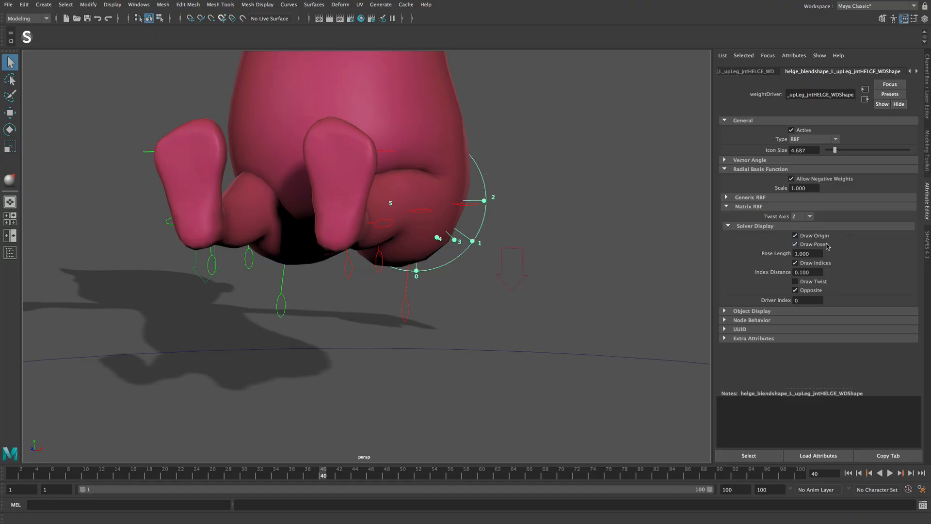
pyautogui.click(633, 263)
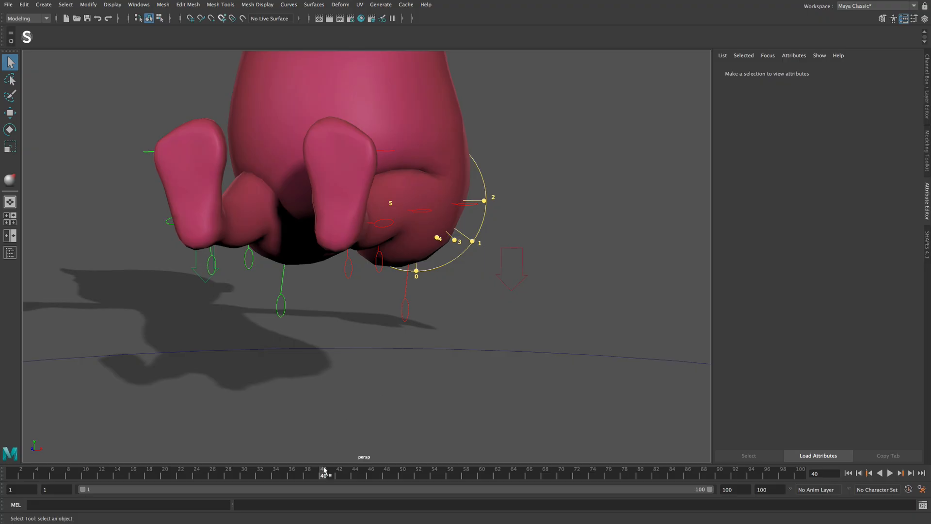
pyautogui.moveTo(323, 471)
pyautogui.mouseDown()
pyautogui.moveTo(176, 467)
pyautogui.moveTo(1, 442)
pyautogui.moveTo(243, 477)
pyautogui.moveTo(323, 473)
pyautogui.mouseUp()
# Return to the SHAPES editor and put the leg into the stored pose of the L_leg_sideUp_55 target
pyautogui.click(928, 240)
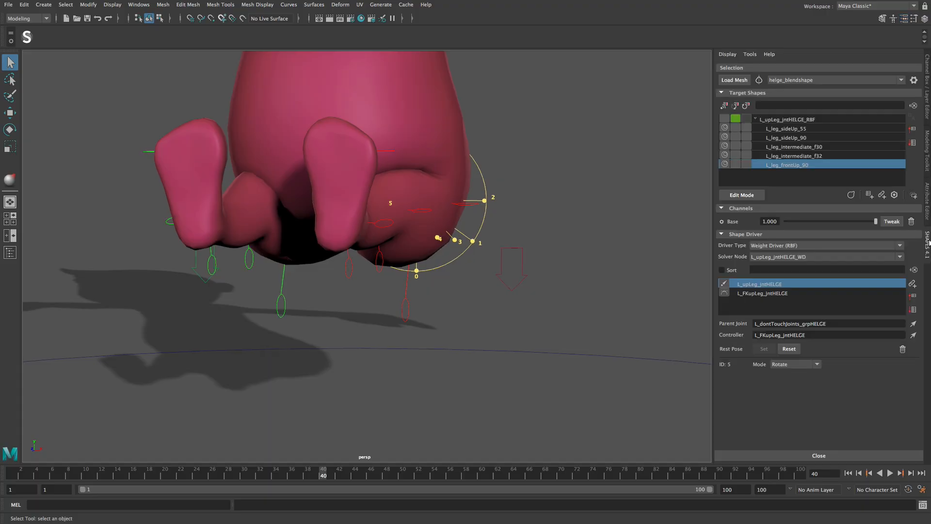
pyautogui.click(817, 129)
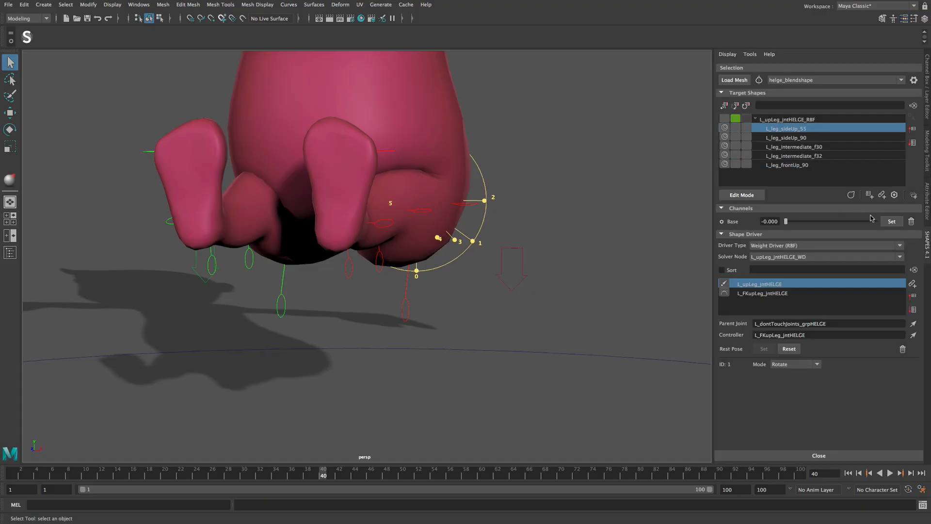
pyautogui.click(894, 222)
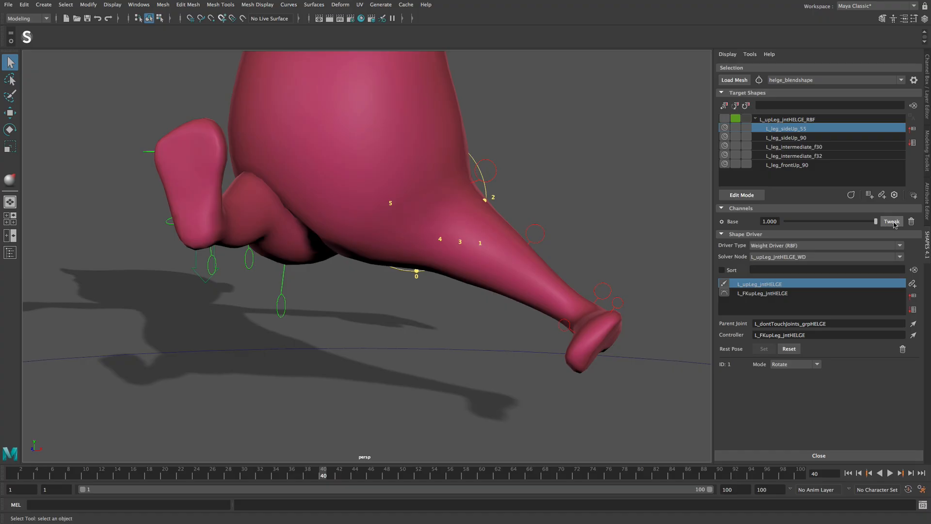
# At frame 1, create the RBF opposite of the left leg setup and enlarge the target list to show all targets
pyautogui.click(10, 474)
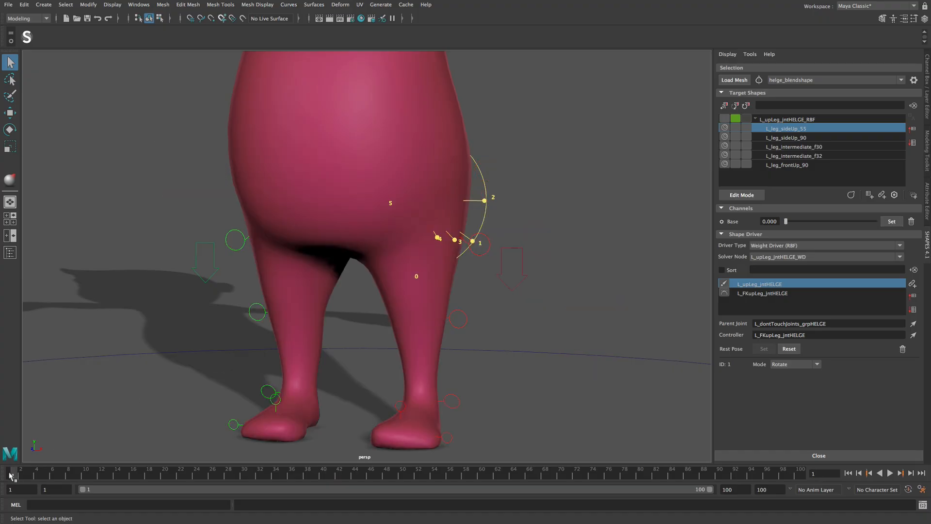
pyautogui.click(722, 222)
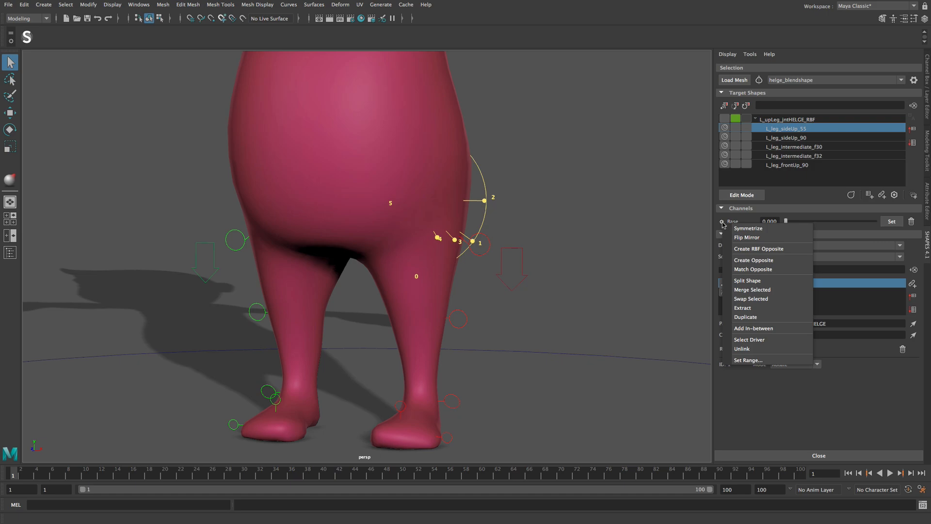
pyautogui.click(747, 249)
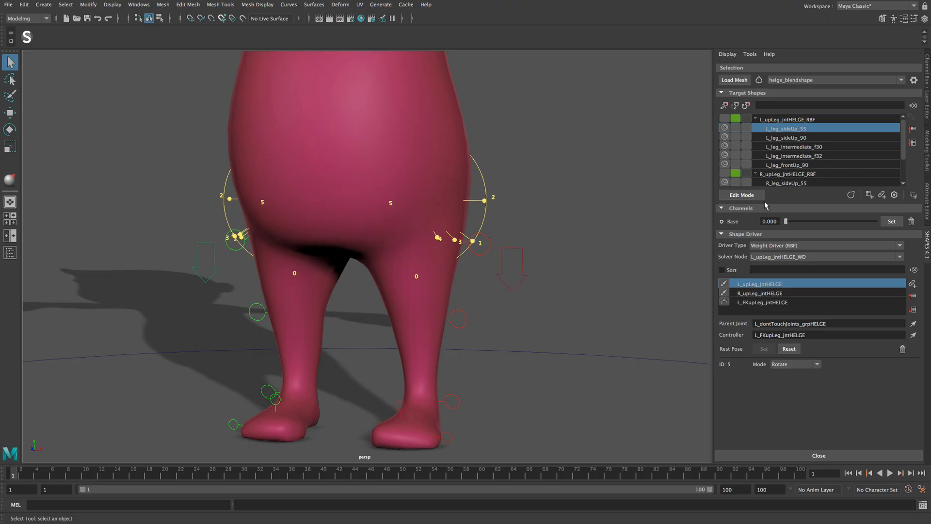
pyautogui.click(912, 143)
pyautogui.click(912, 143)
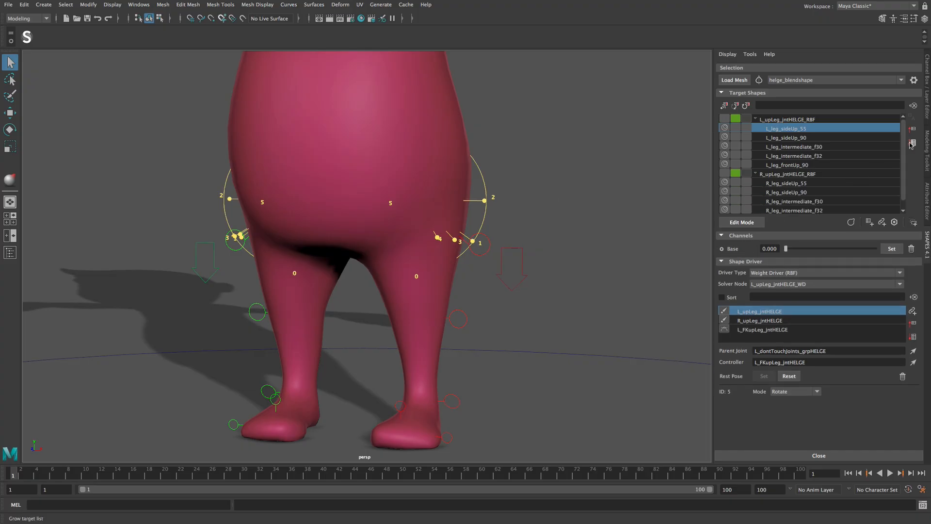
pyautogui.click(912, 143)
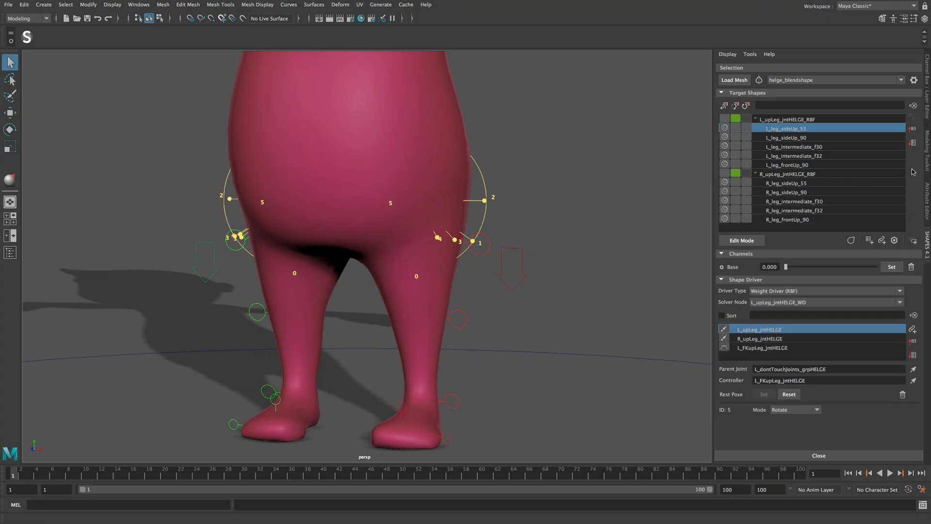